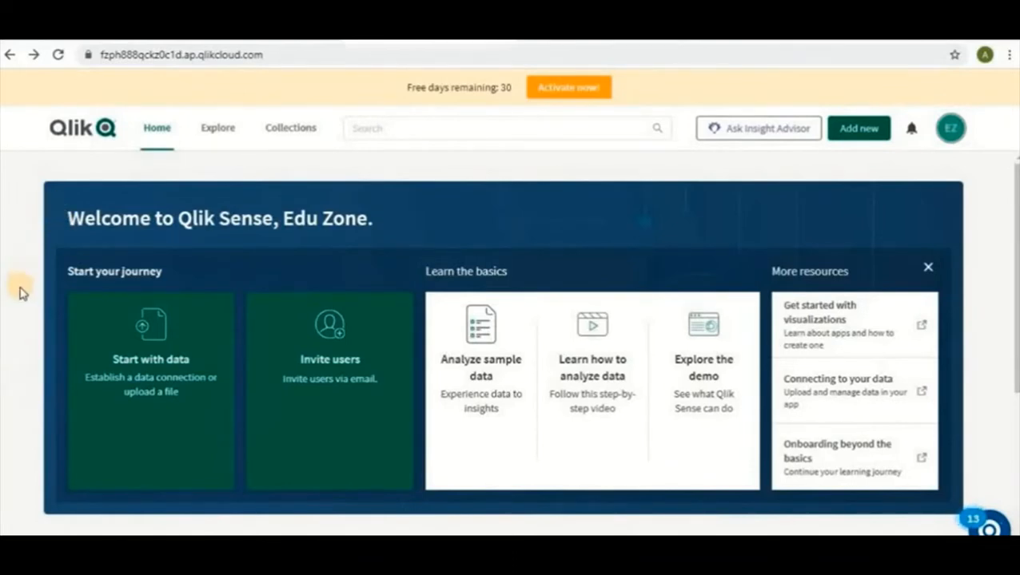
Delete the existing DataSet app from the Your apps section of the hub.
scroll(20, 293, "down", 4)
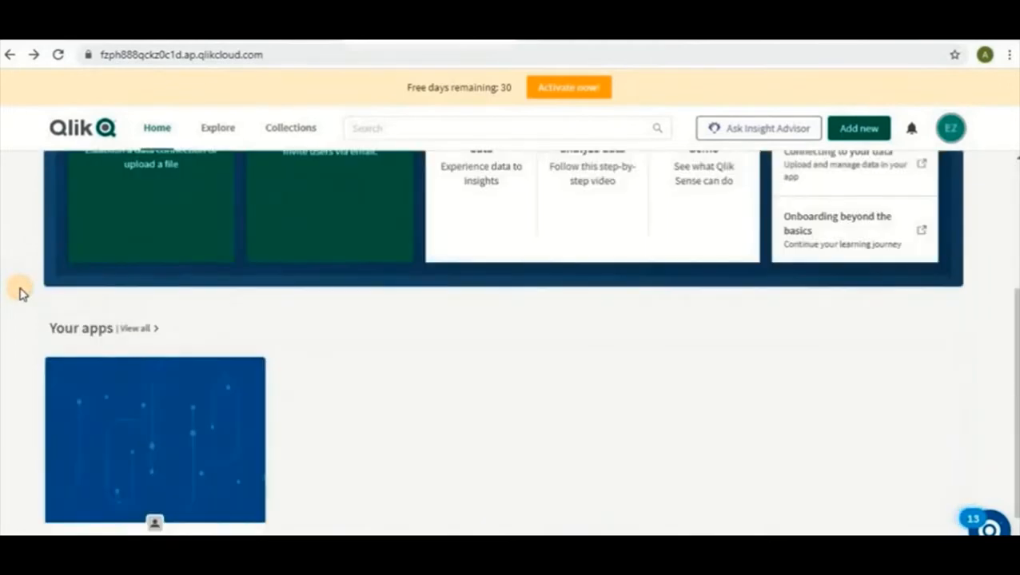
scroll(387, 346, "up", 2)
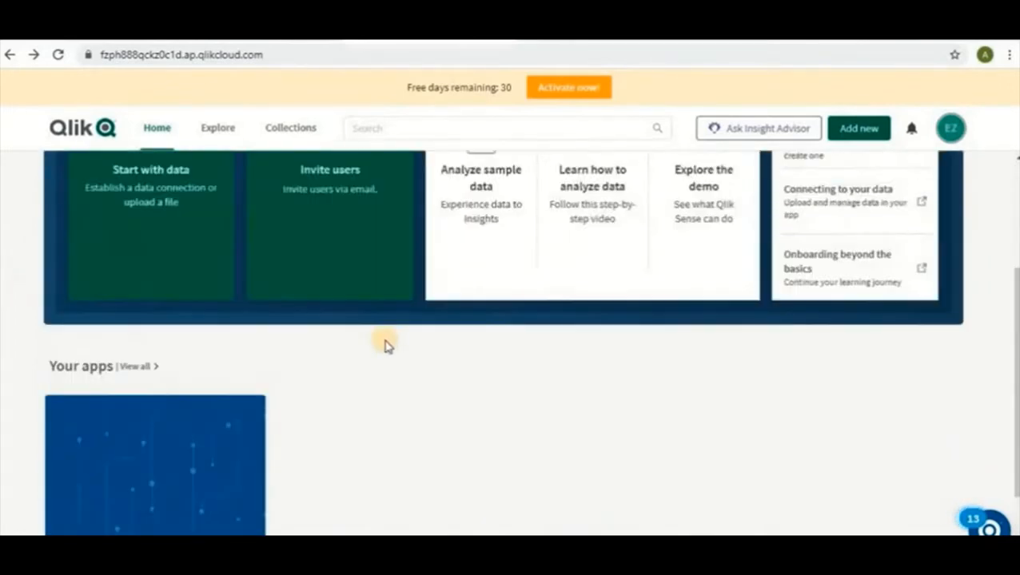
scroll(378, 349, "down", 2)
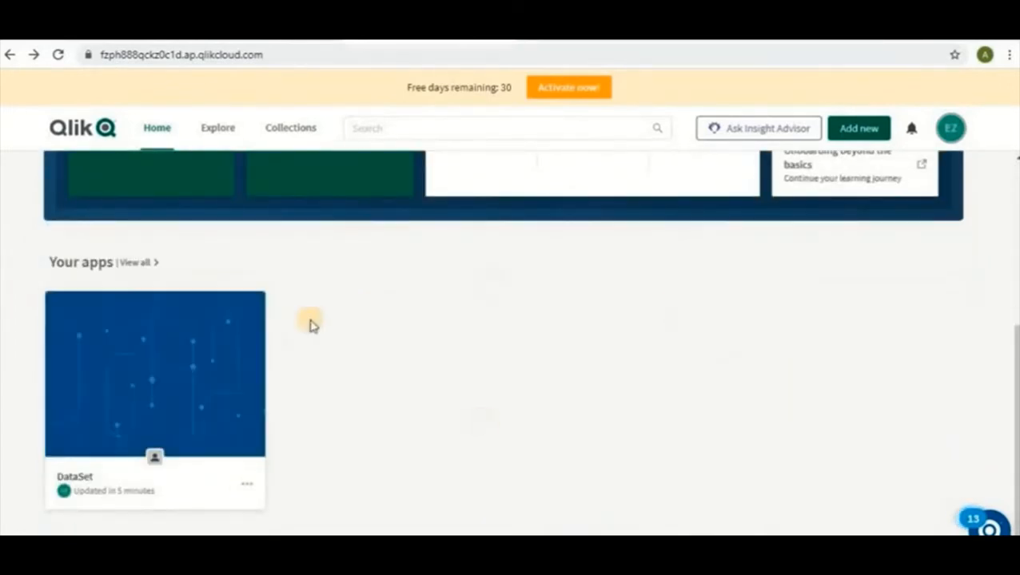
mouse_move(212, 358)
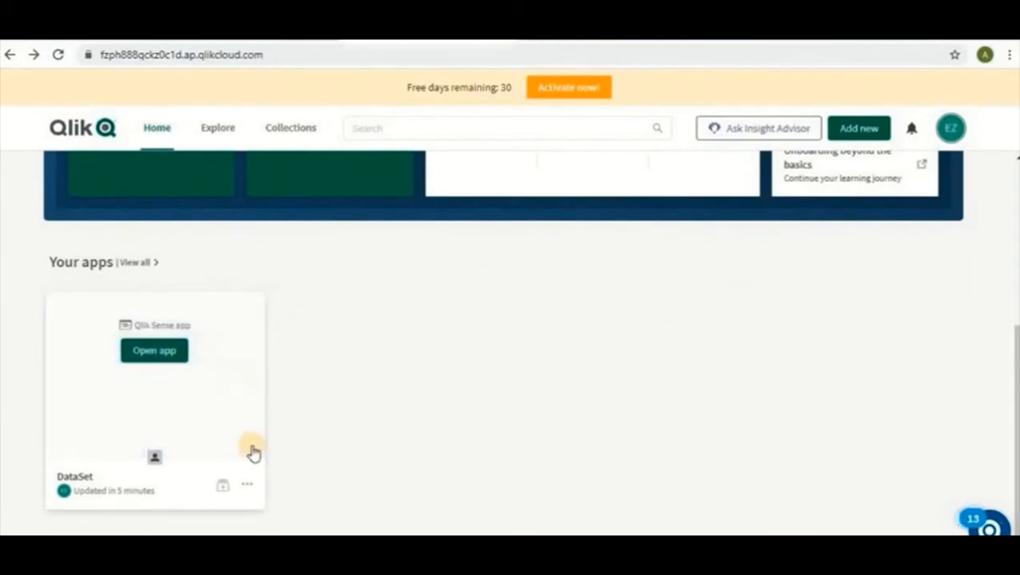
left_click(247, 484)
left_click(276, 456)
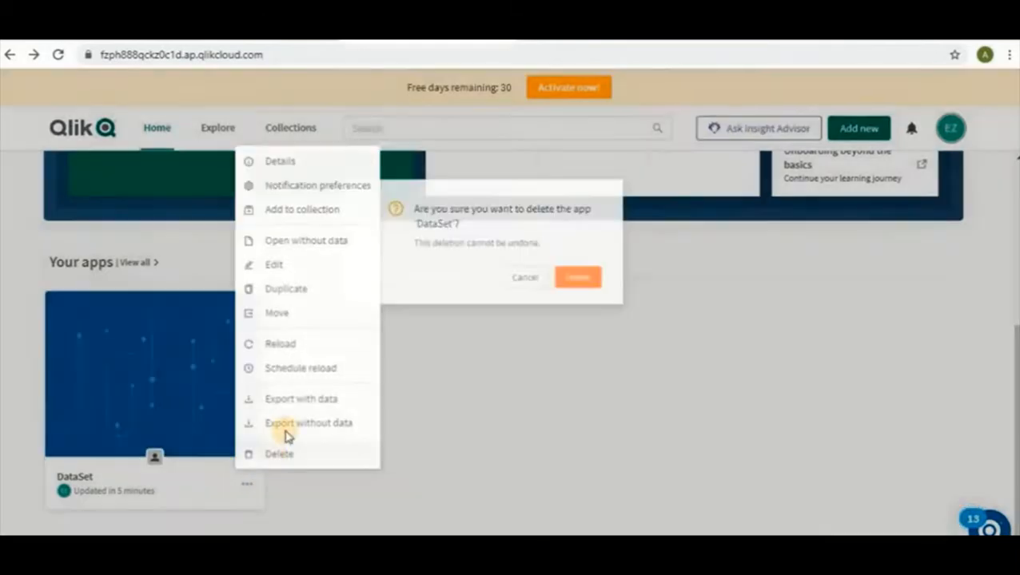
left_click(604, 262)
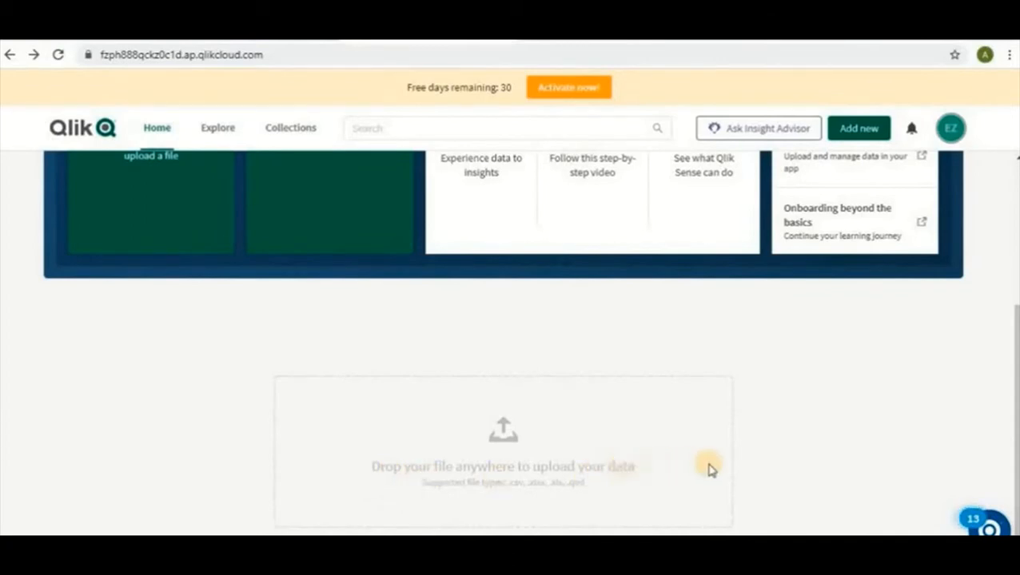
Upload the DataSet Excel file from the Downloads folder to the hub, replacing the existing DataSet.xlsx.
left_click(421, 550)
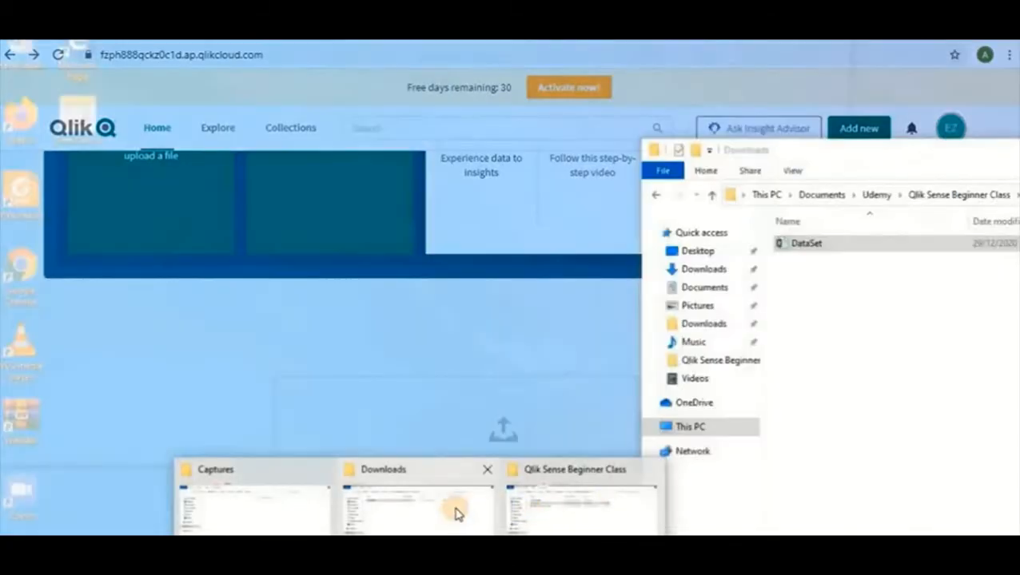
left_click(454, 516)
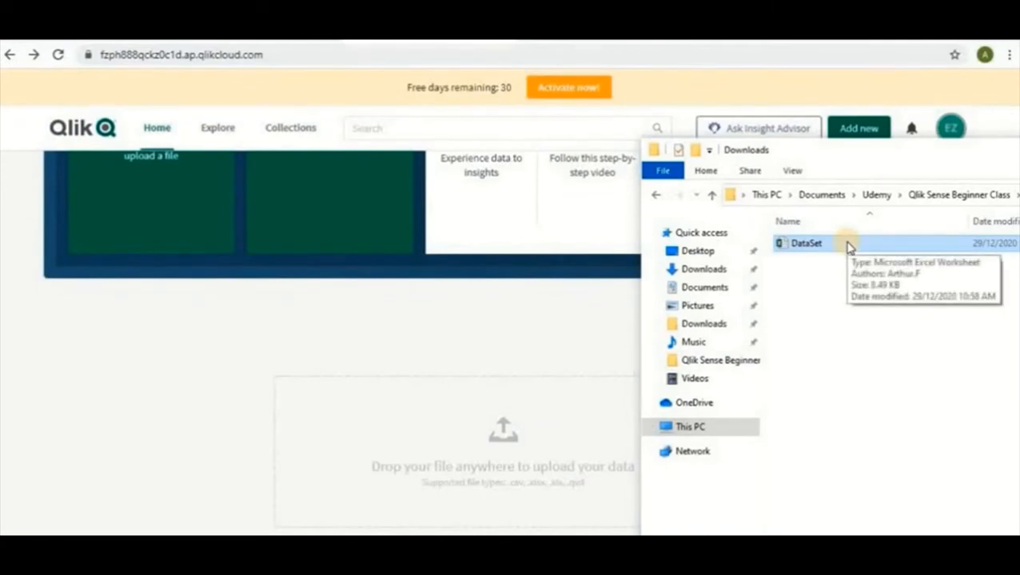
left_click_drag(848, 246, 382, 464)
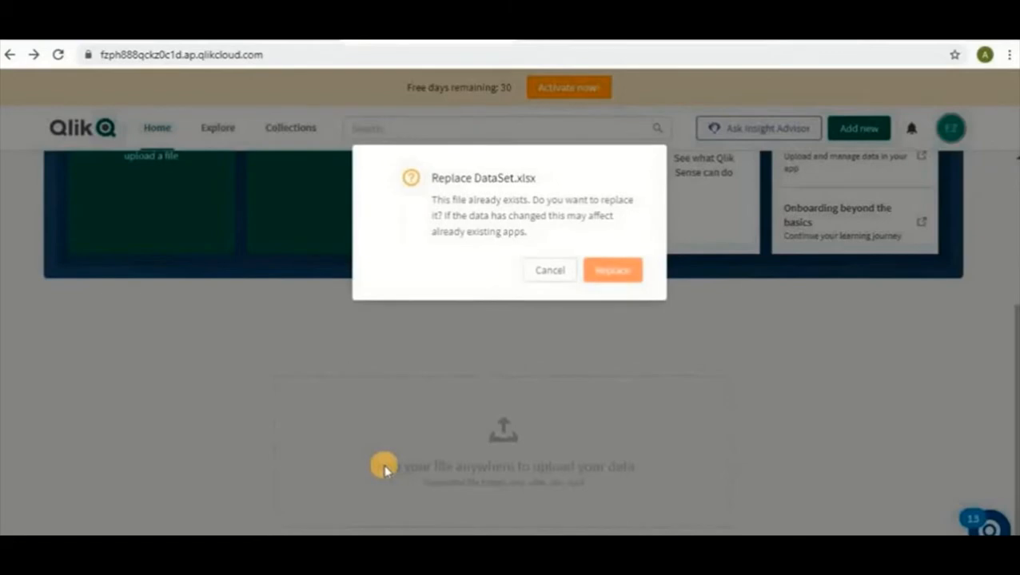
left_click(615, 270)
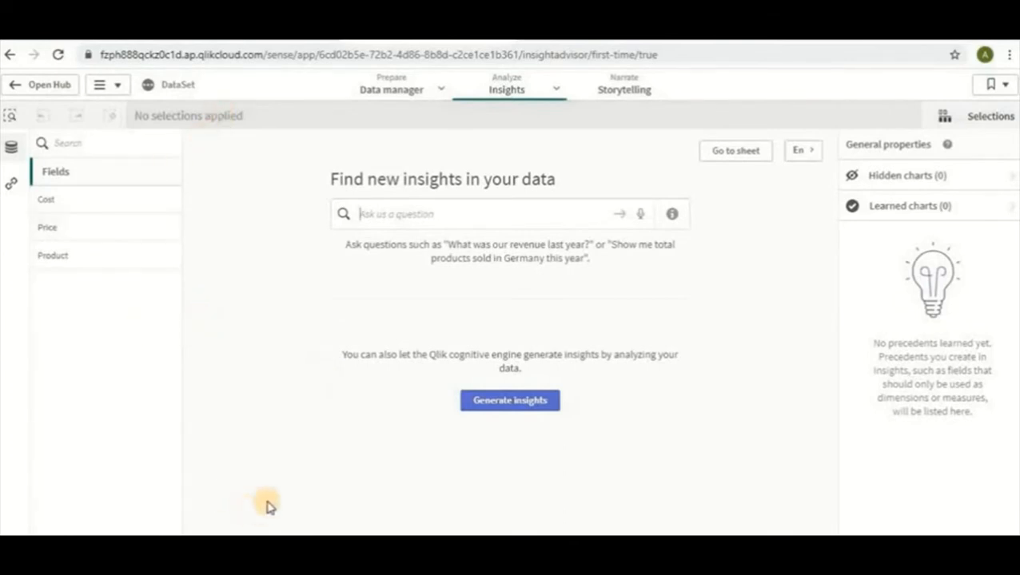
Generate insights from the Cost, Price and Product fields and review the resulting charts.
left_click(165, 201)
left_click(166, 229)
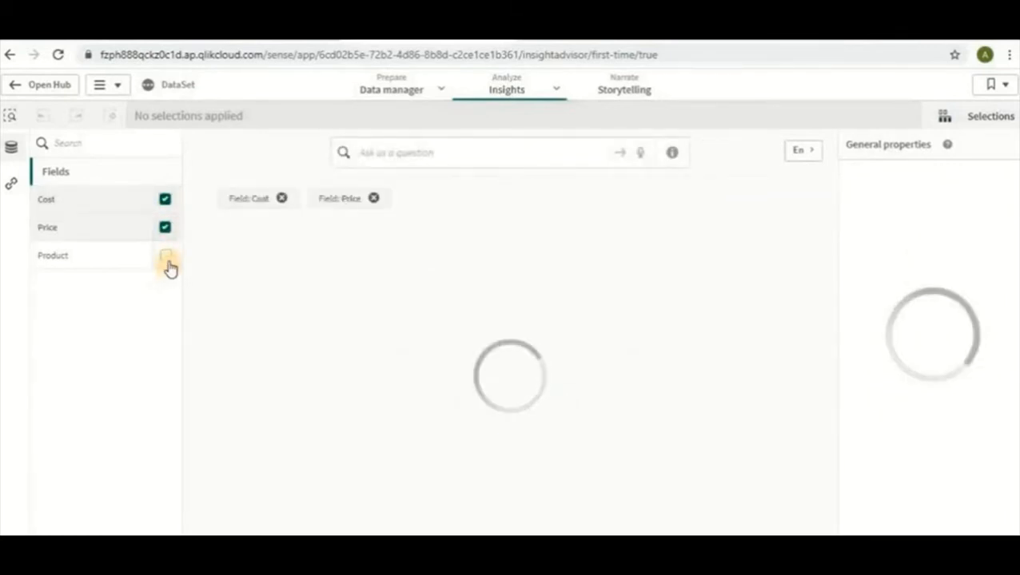
left_click(165, 257)
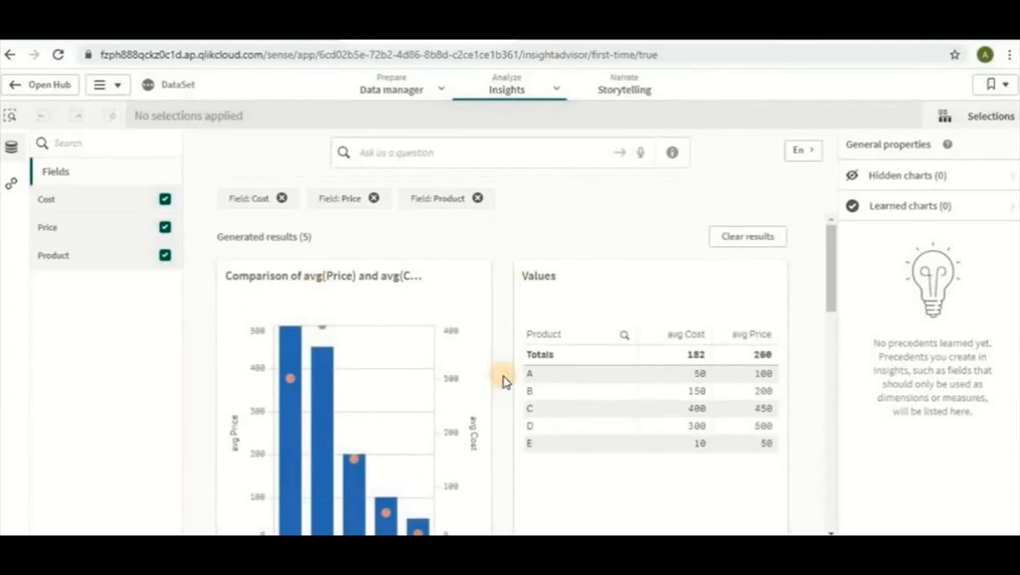
scroll(504, 382, "down", 2)
scroll(504, 386, "down", 2)
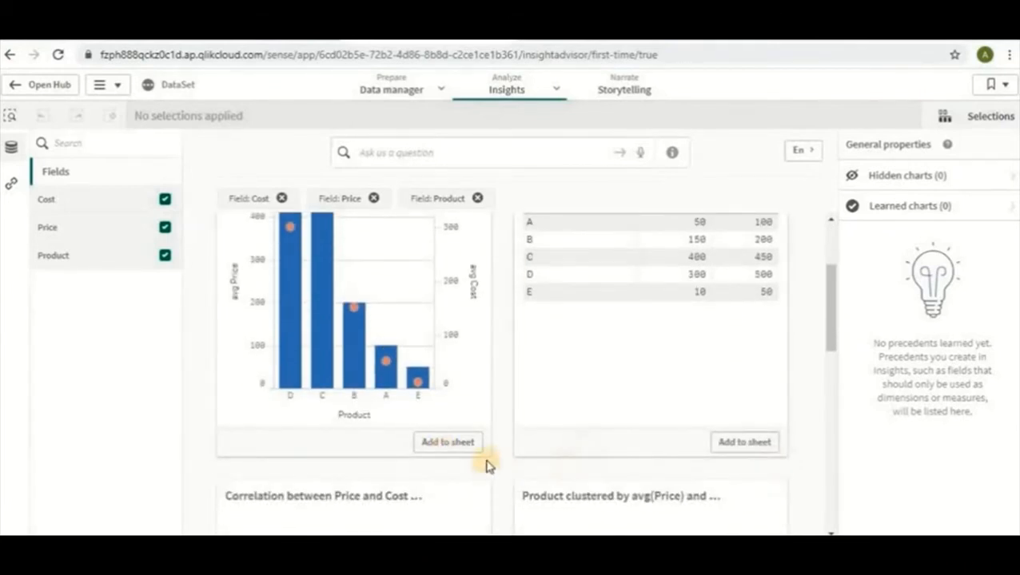
scroll(494, 444, "down", 5)
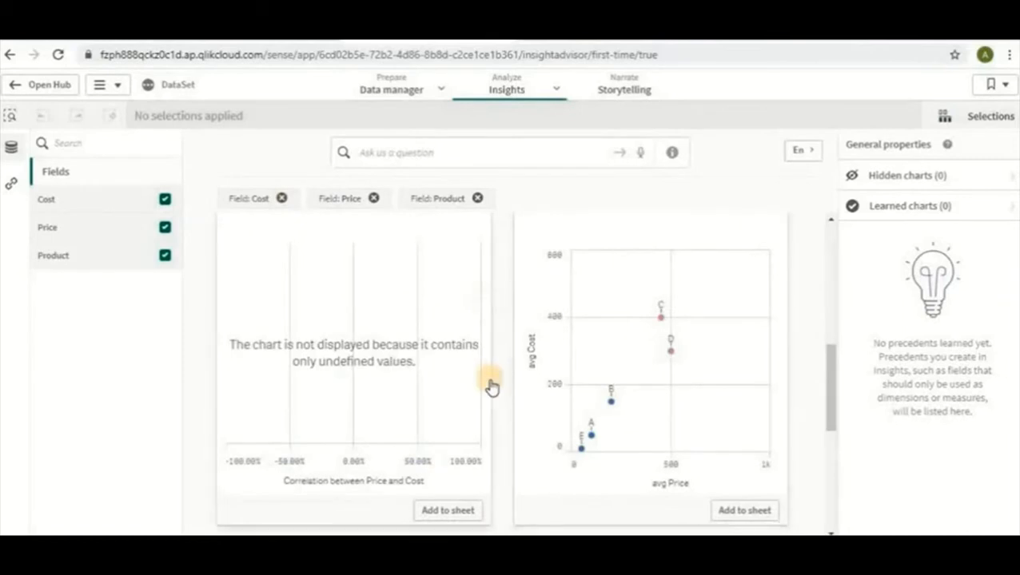
scroll(490, 386, "up", 2)
scroll(496, 402, "up", 4)
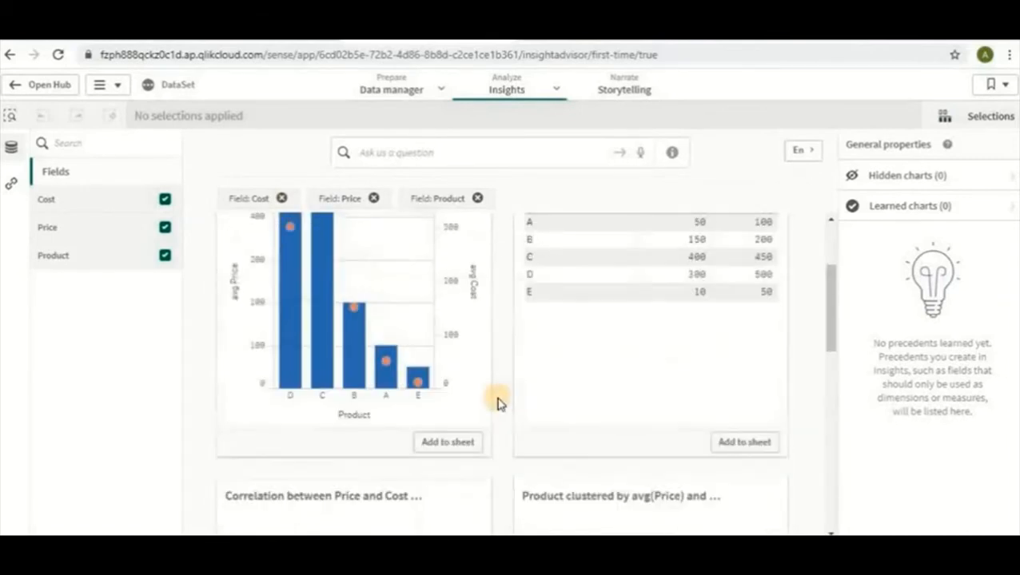
Open the data load editor in a new tab and delete the DataSet.xlsx LOAD statement from the Main section.
left_click(441, 89)
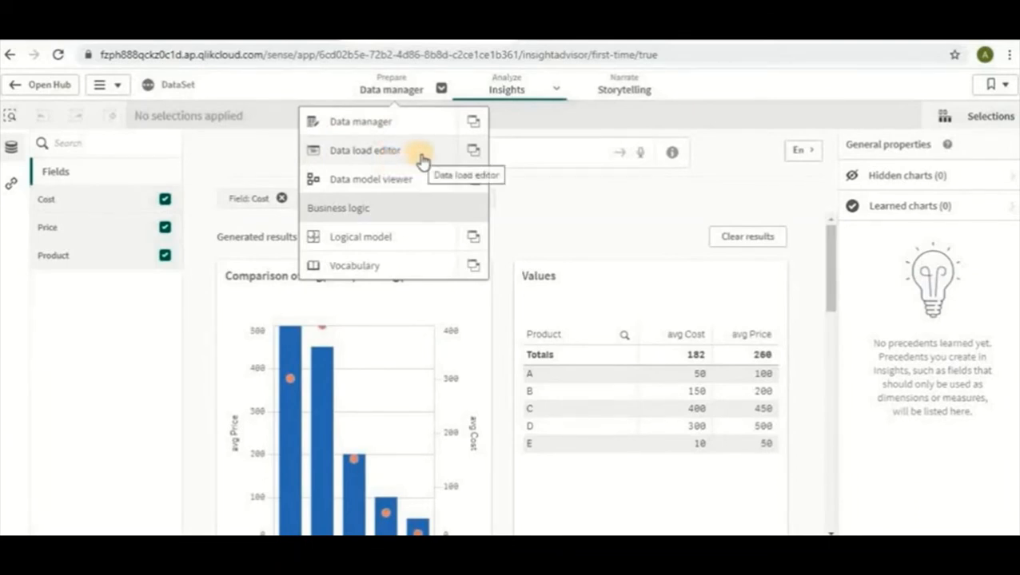
left_click(472, 152)
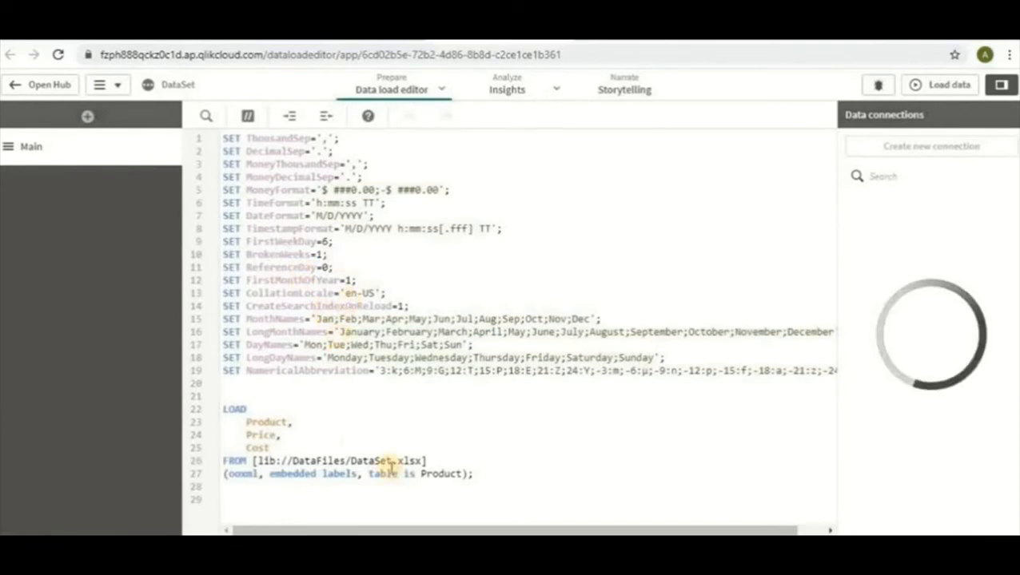
left_click_drag(485, 473, 223, 410)
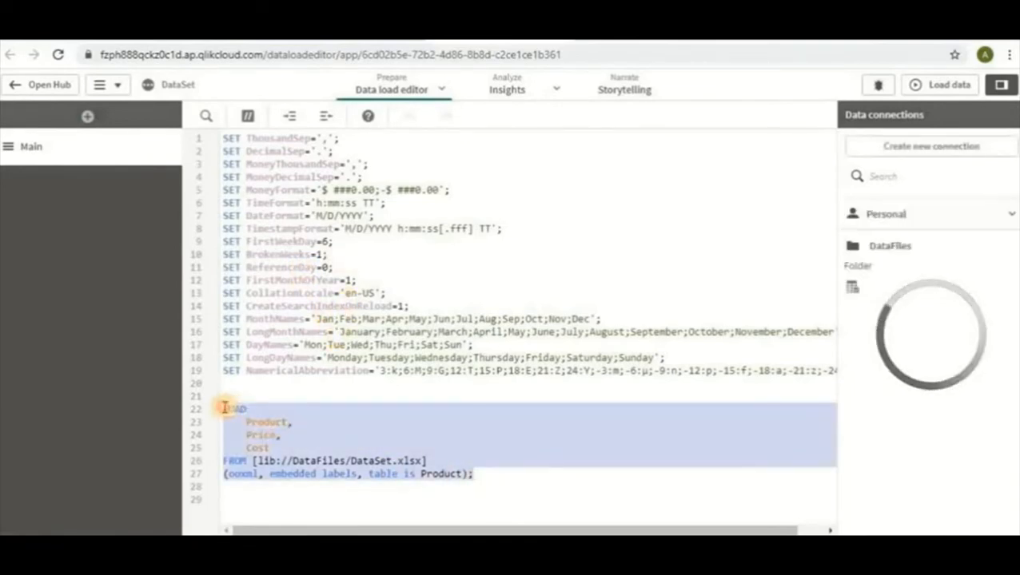
left_click(492, 483)
left_click_drag(492, 483, 225, 408)
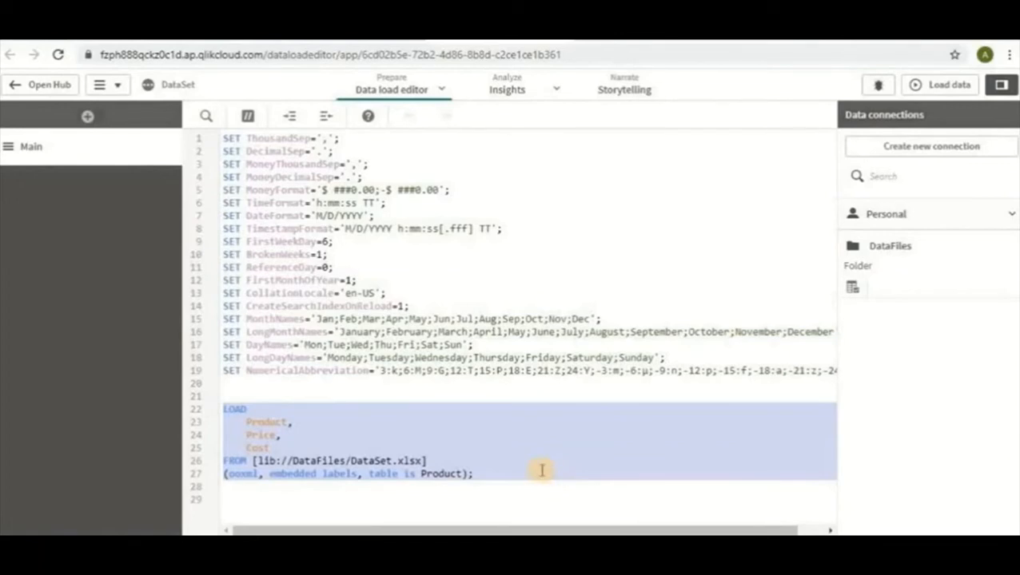
key("Delete")
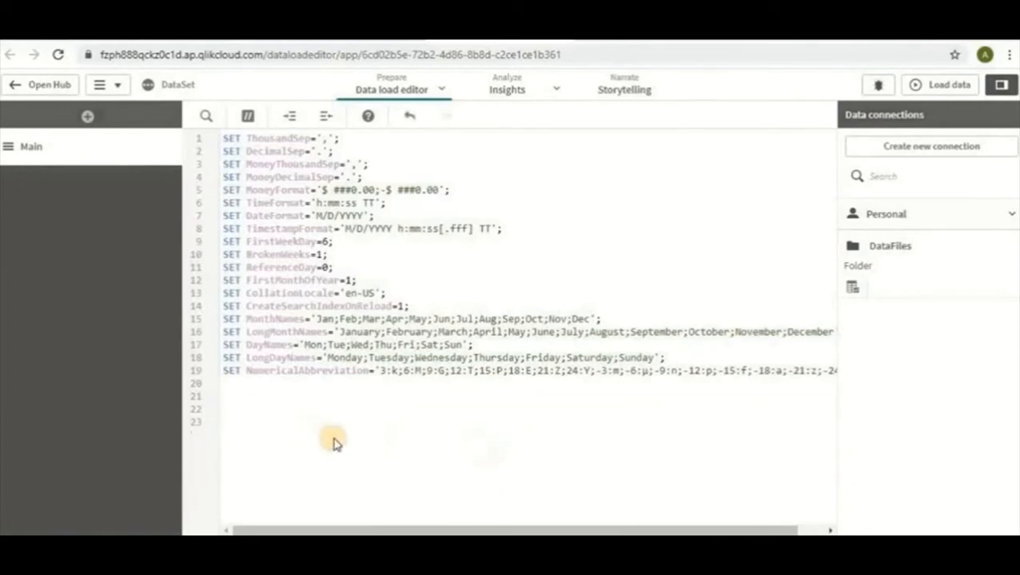
Add a new script section named Product.
left_click(87, 118)
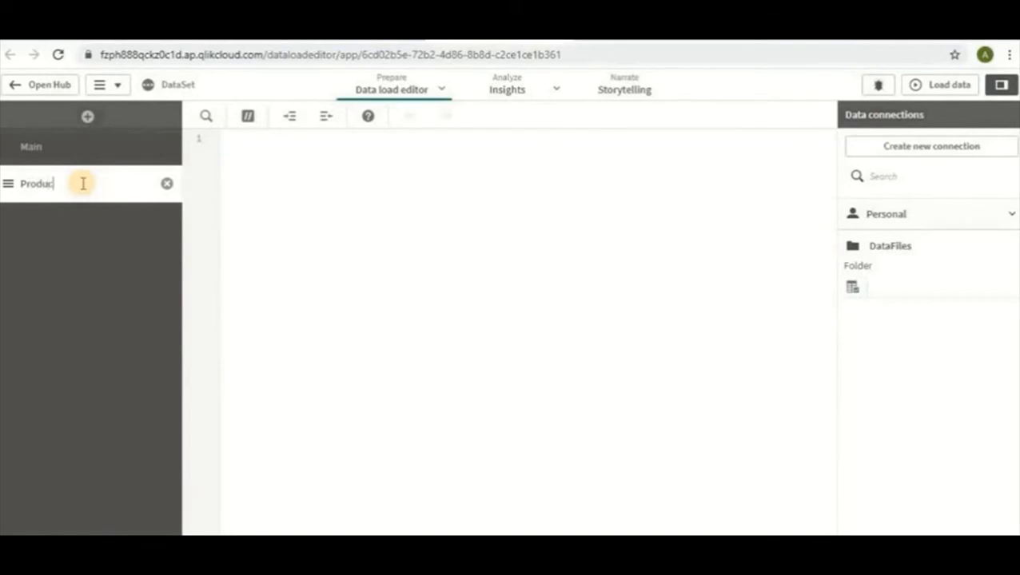
type("Product")
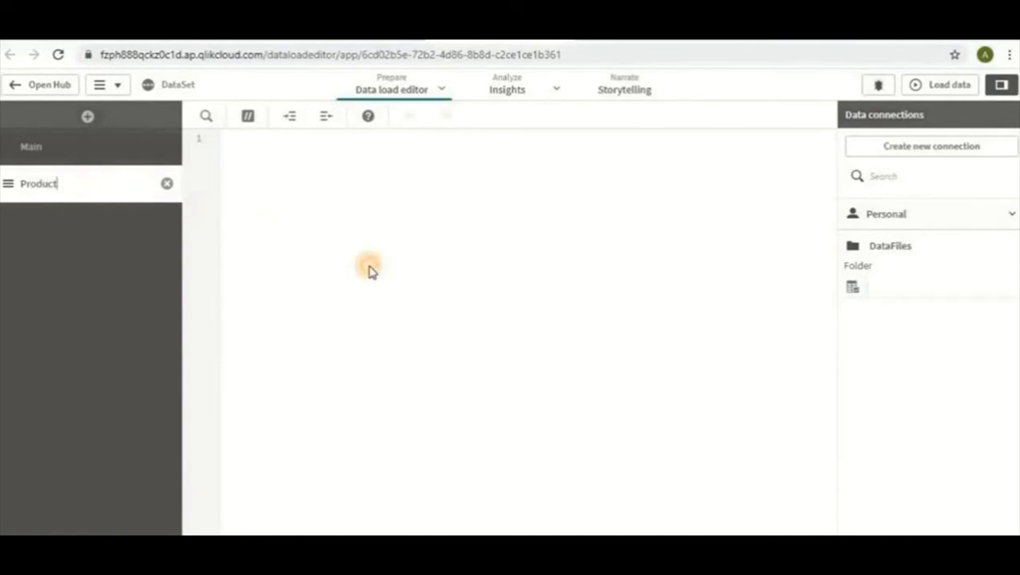
left_click(369, 267)
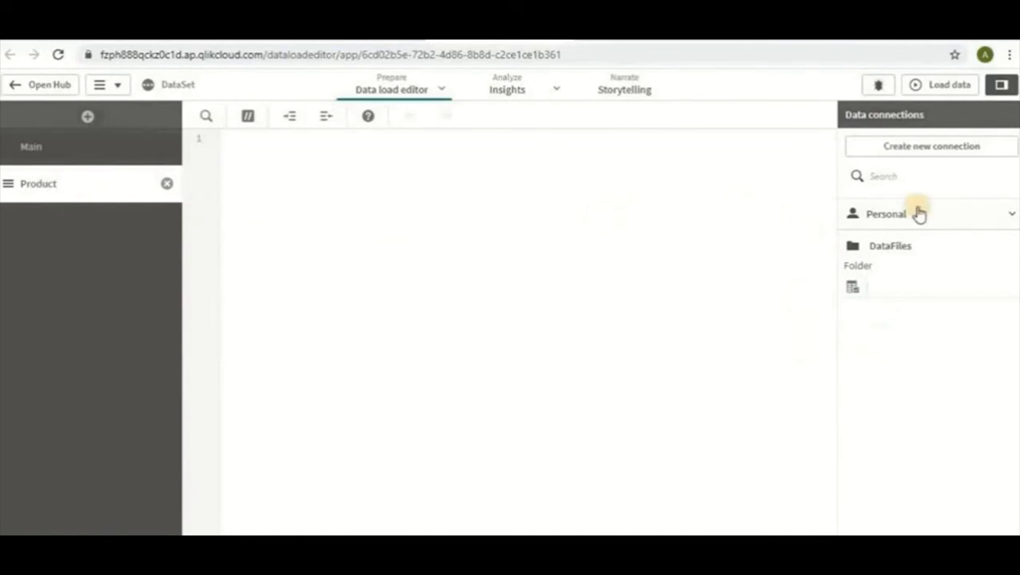
Insert a load script for the Product, Price and Cost fields of DataSet.xlsx from the DataFiles connection.
left_click(853, 292)
left_click(167, 311)
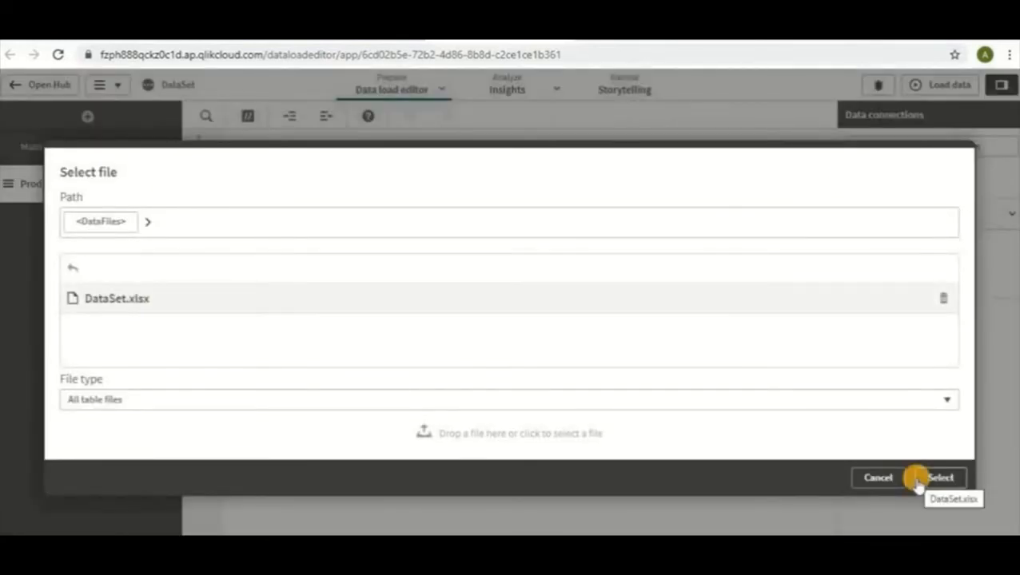
left_click(916, 480)
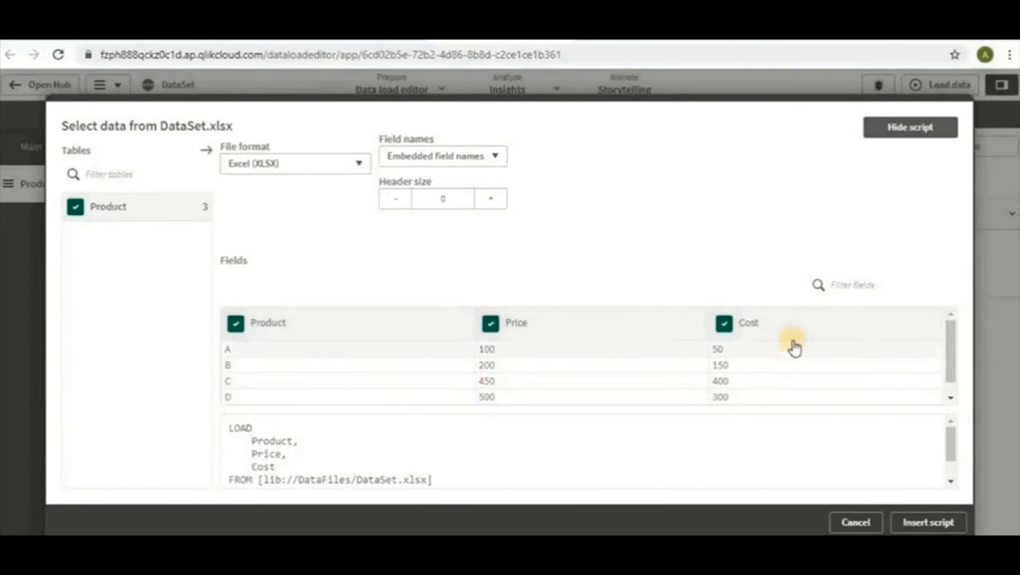
left_click(929, 523)
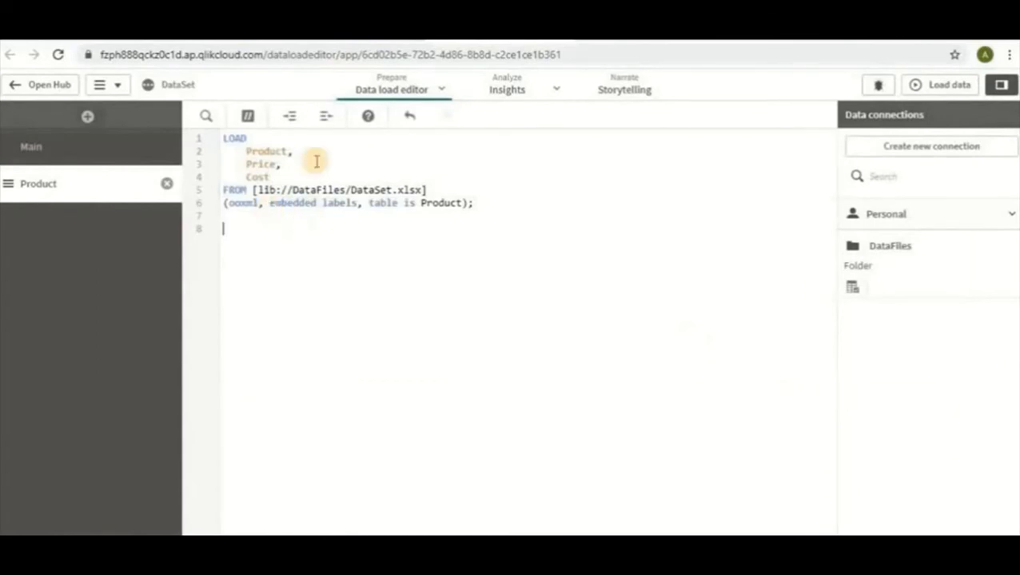
left_click_drag(222, 138, 508, 203)
left_click(493, 248)
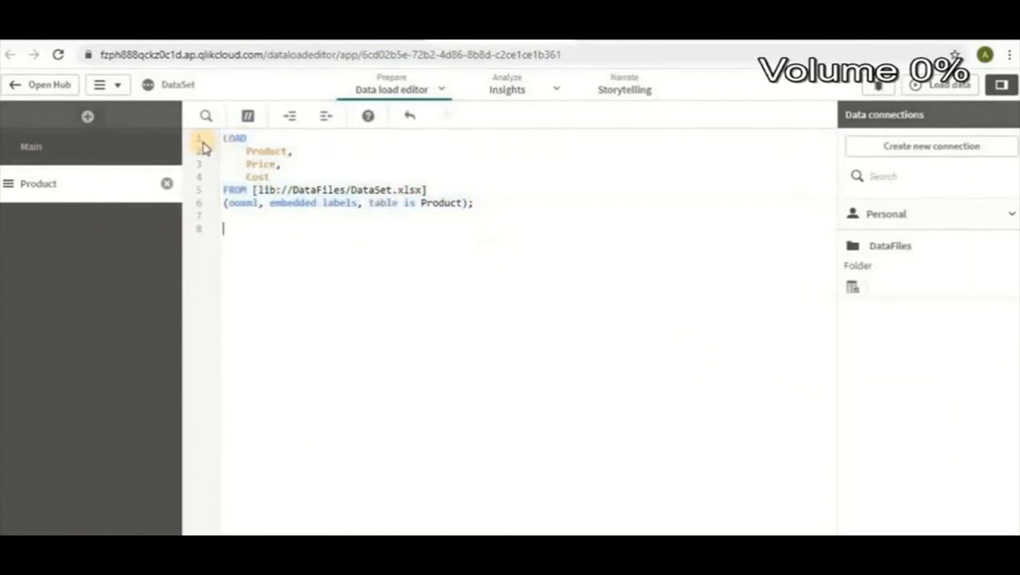
Add the table label "Product_Load_Editor:" on a new line above the LOAD statement.
left_click(222, 139)
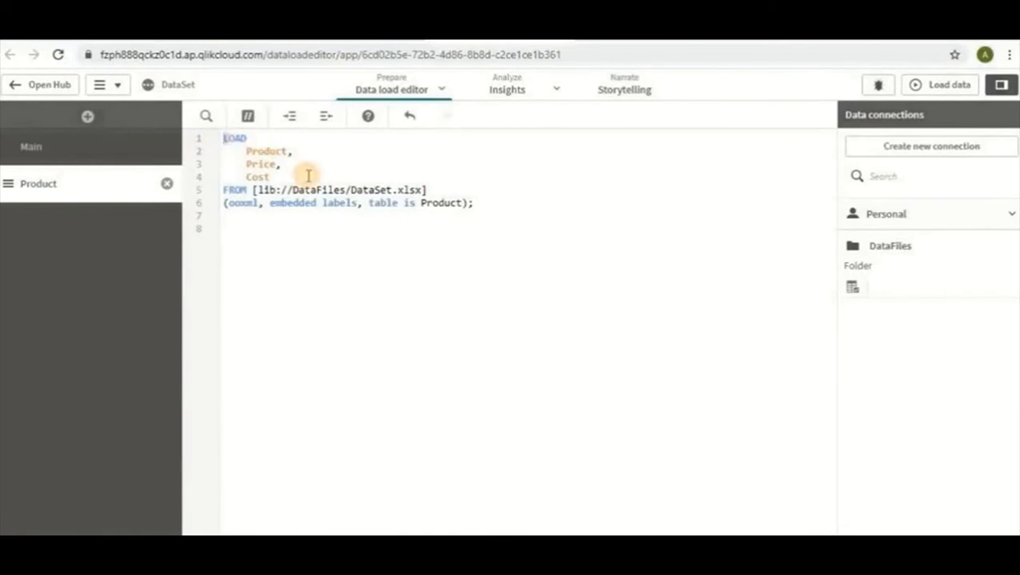
key("Return")
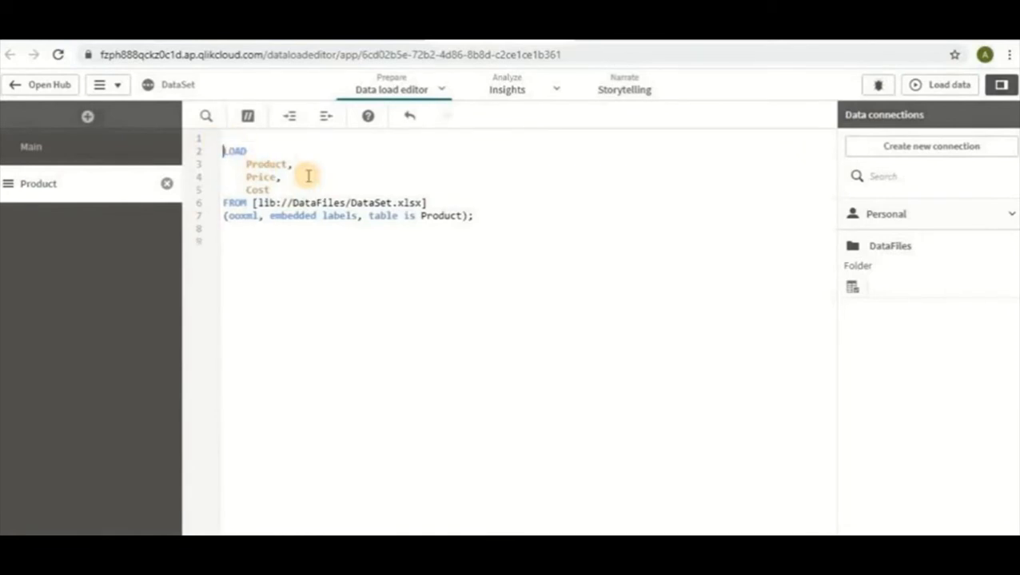
type("Product_Load_Editor:")
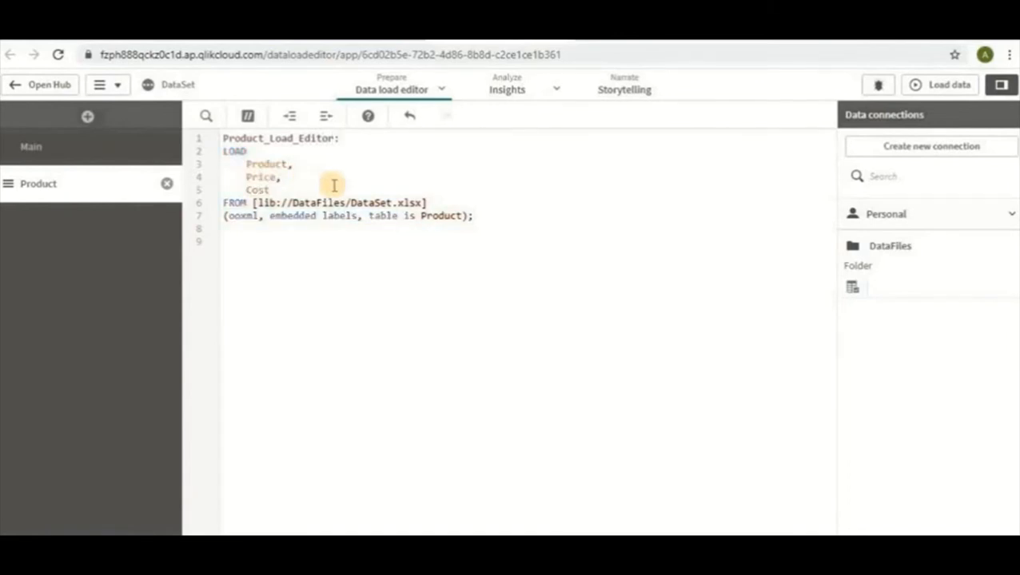
left_click(459, 360)
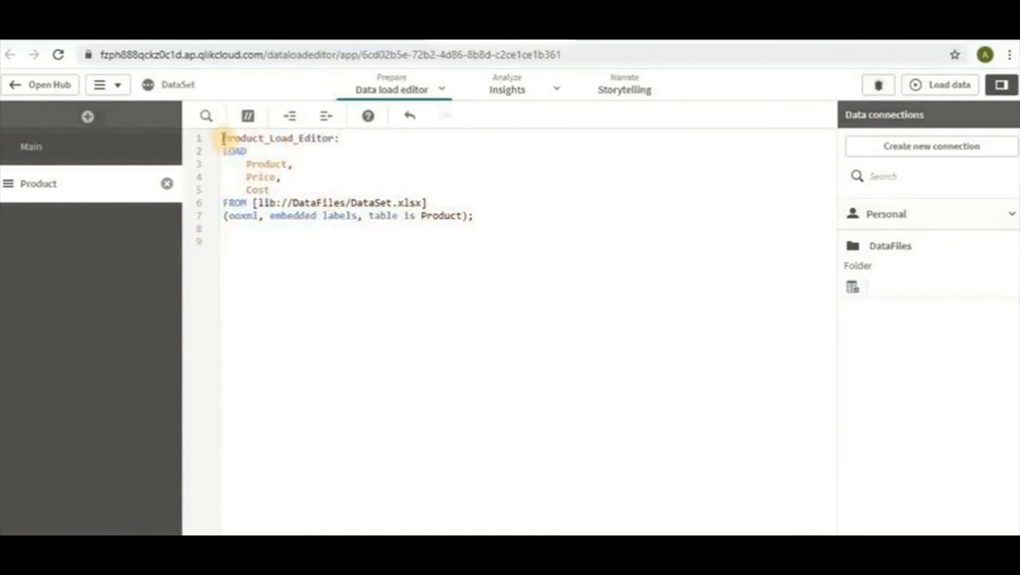
Load the data with the edited script and open the data model viewer.
left_click(969, 87)
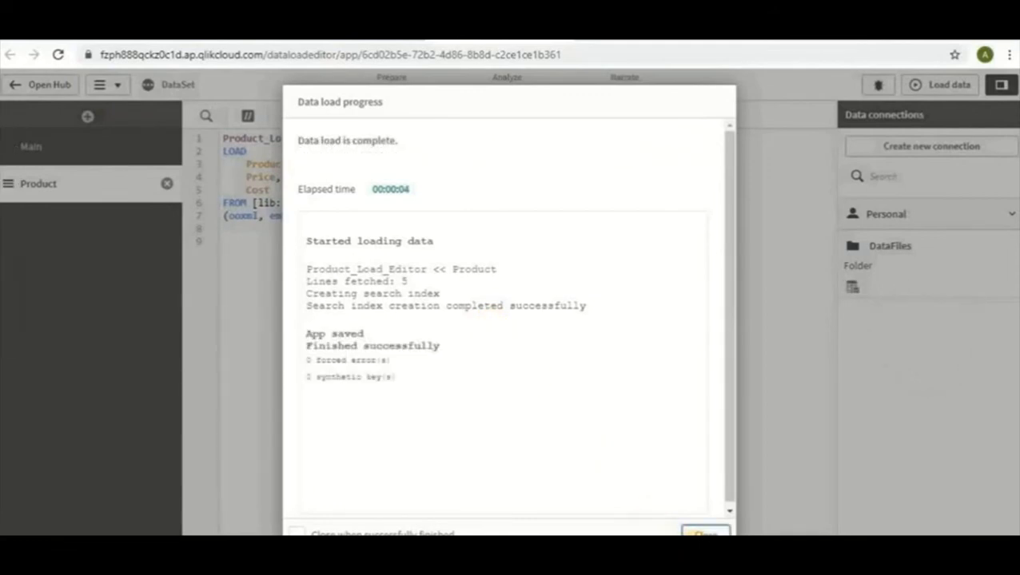
left_click(703, 531)
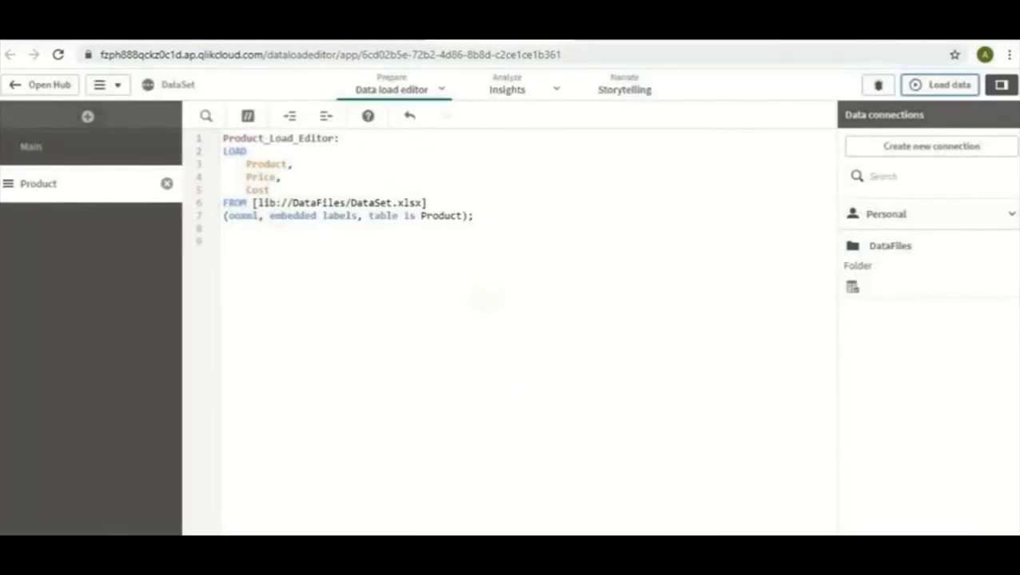
left_click(440, 91)
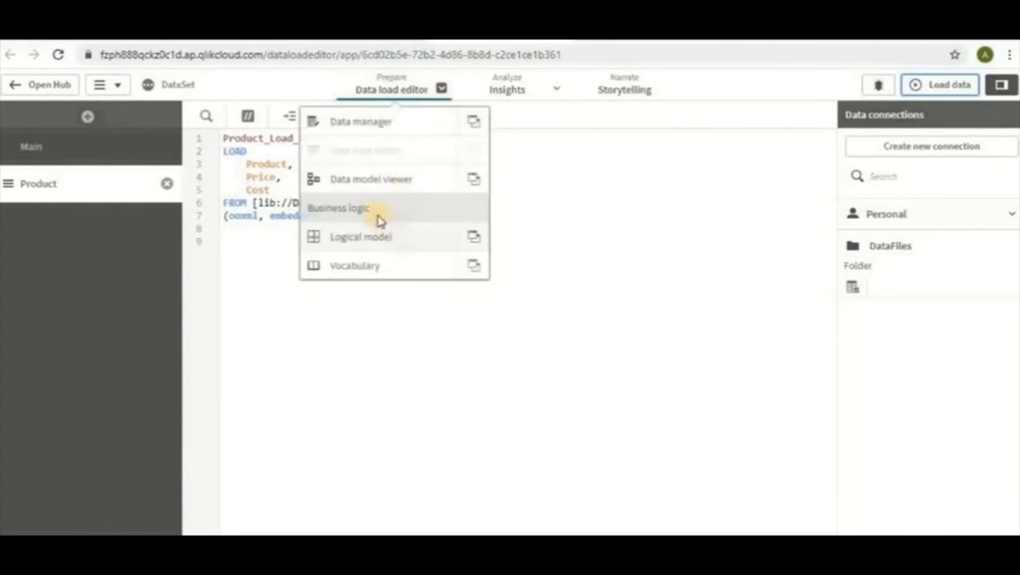
left_click(347, 187)
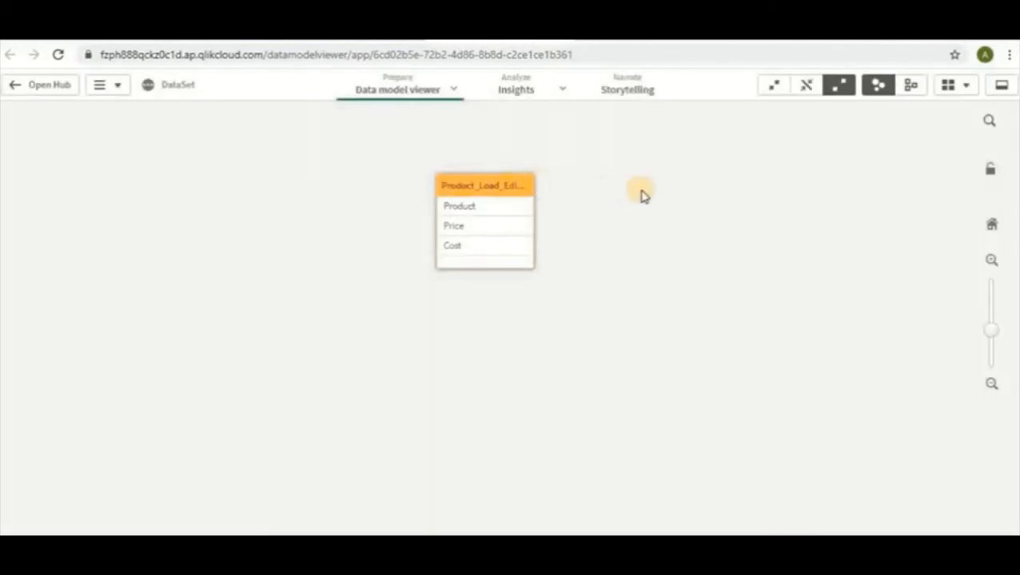
Preview the Product_Load_Editor table's data in the data model viewer and open the data manager.
left_click(996, 94)
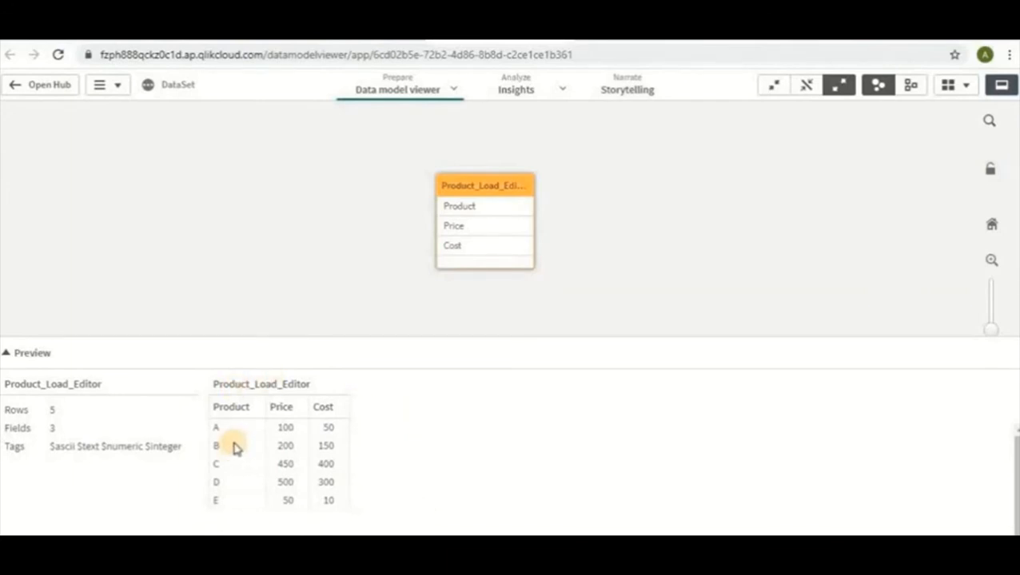
left_click(453, 89)
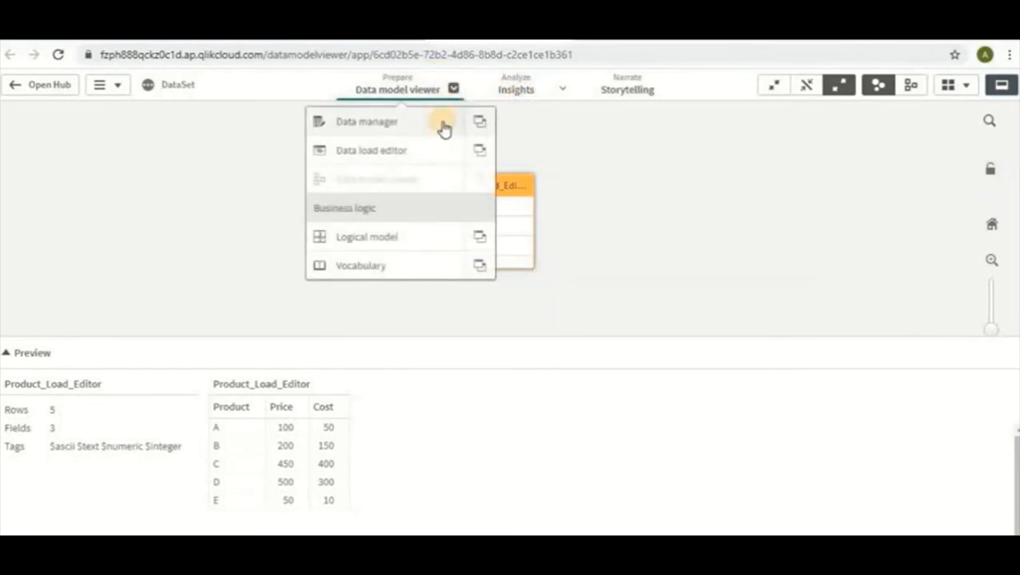
left_click(444, 124)
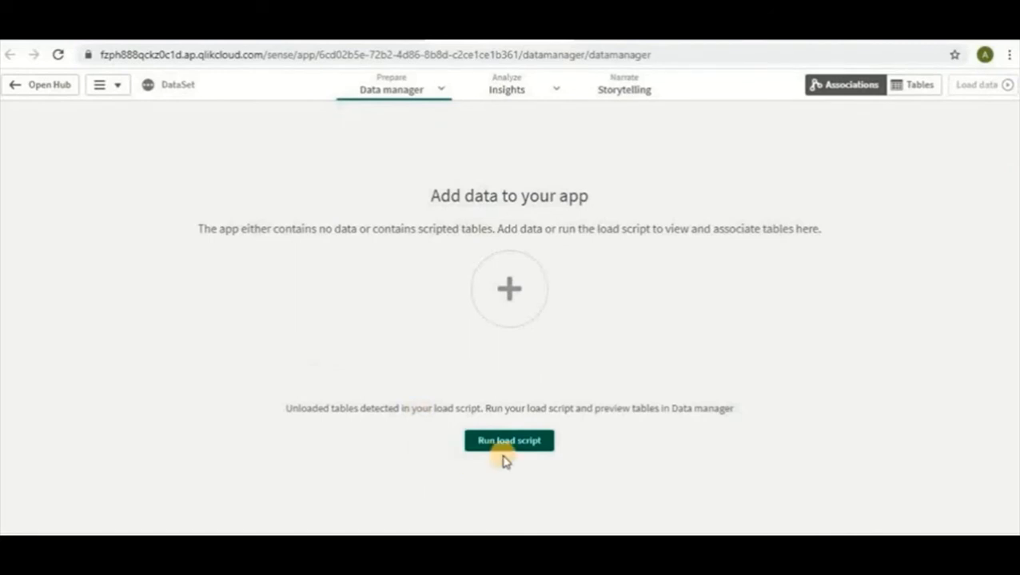
Upload DataSet.xlsx from the Downloads folder, replacing the existing file, and add its Product table with the Product, Price and Cost fields.
left_click(508, 288)
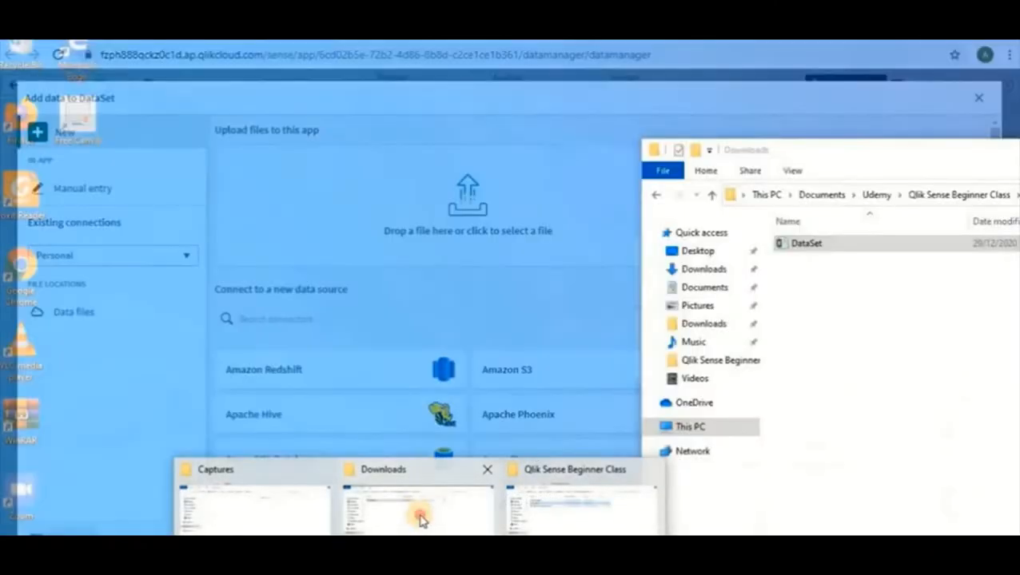
left_click(418, 518)
left_click_drag(843, 250, 456, 220)
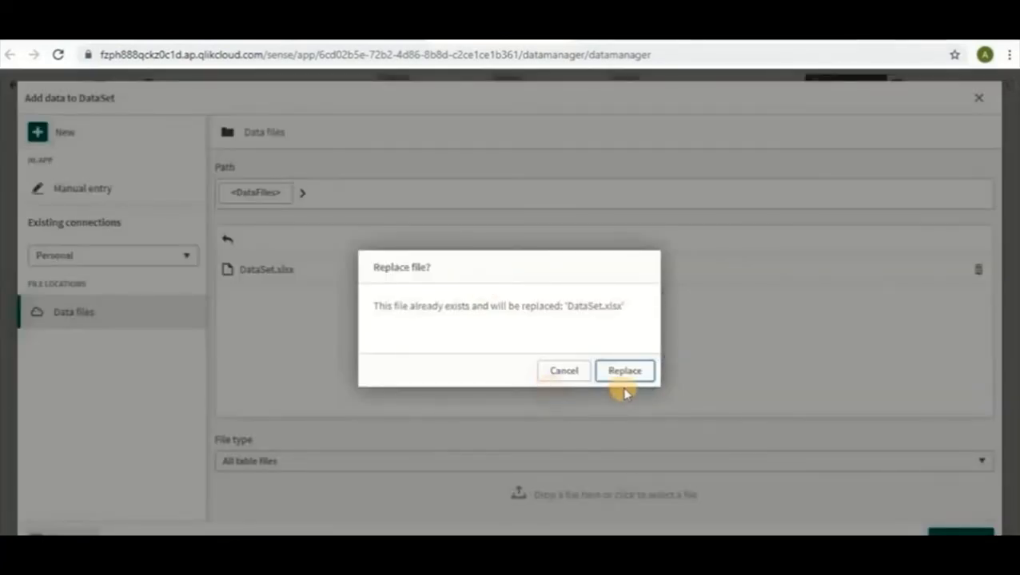
left_click(627, 382)
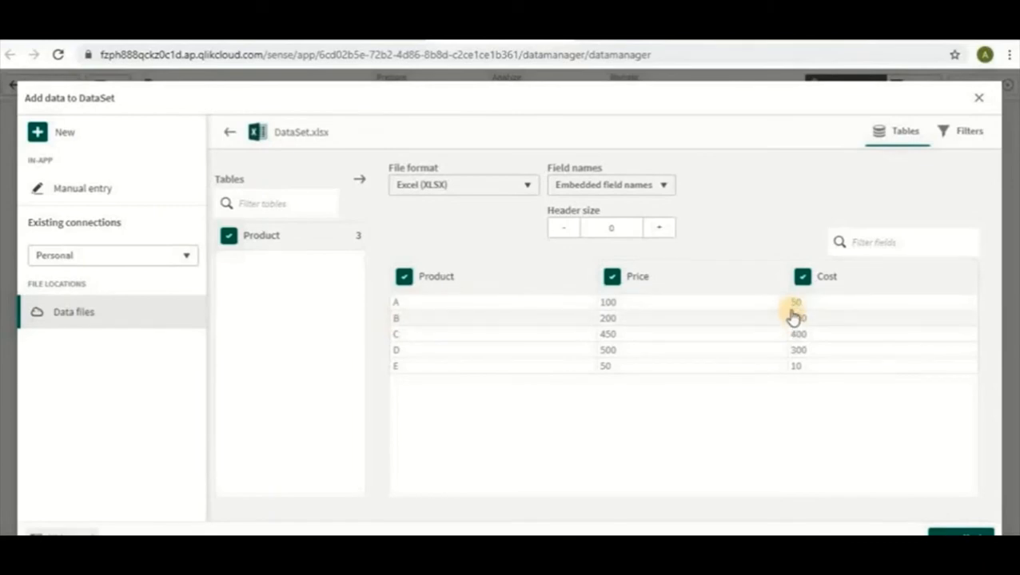
left_click(959, 529)
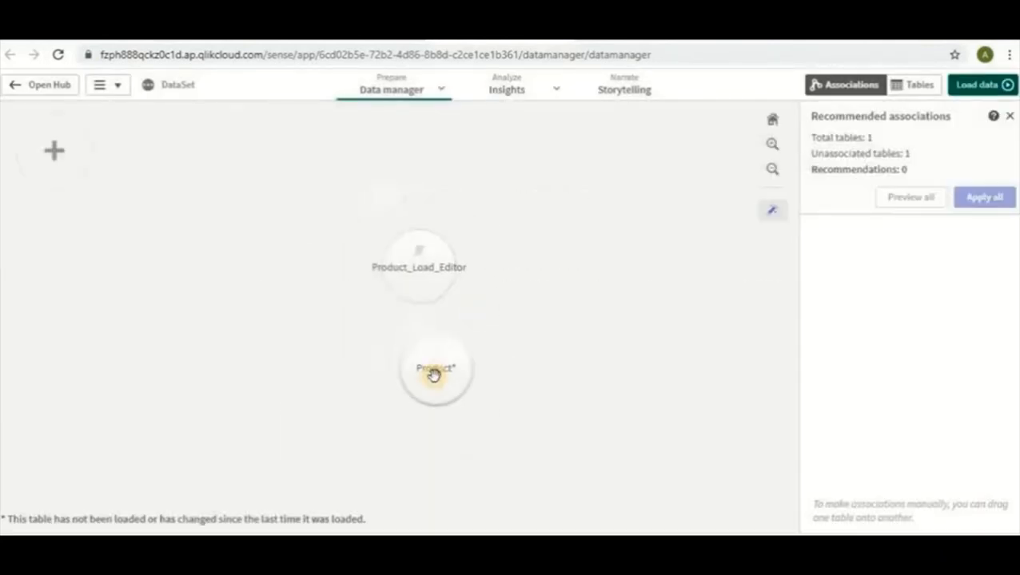
Arrange the Product_Load_Editor and Product table bubbles side by side and preview each table's data.
left_click(378, 259)
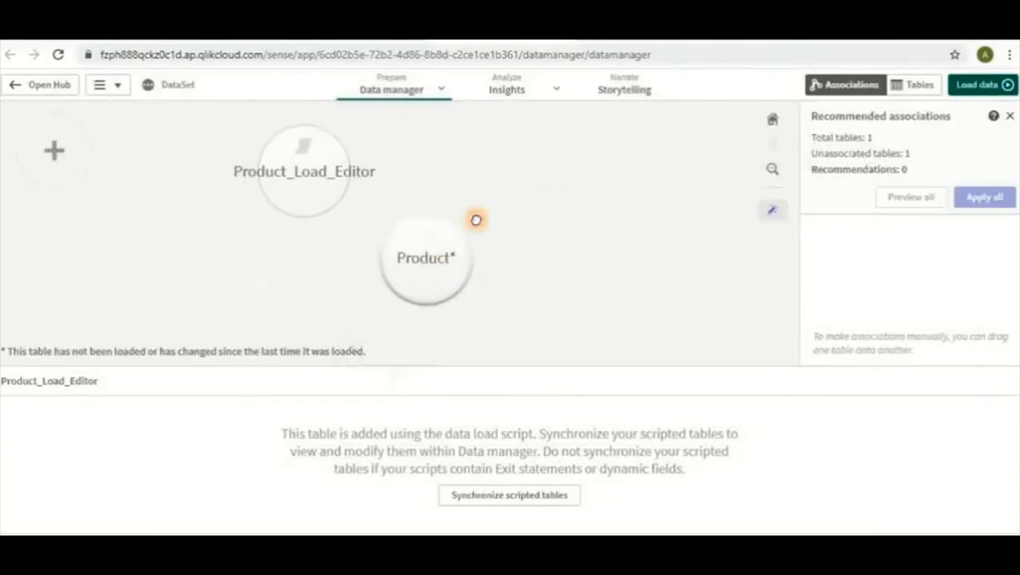
left_click(505, 209)
left_click(311, 249)
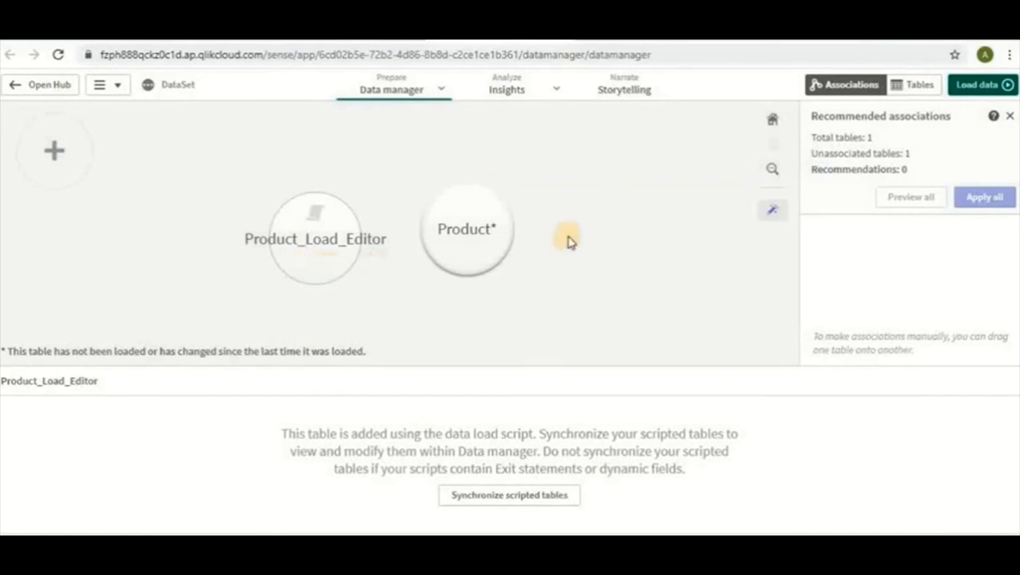
left_click(484, 240)
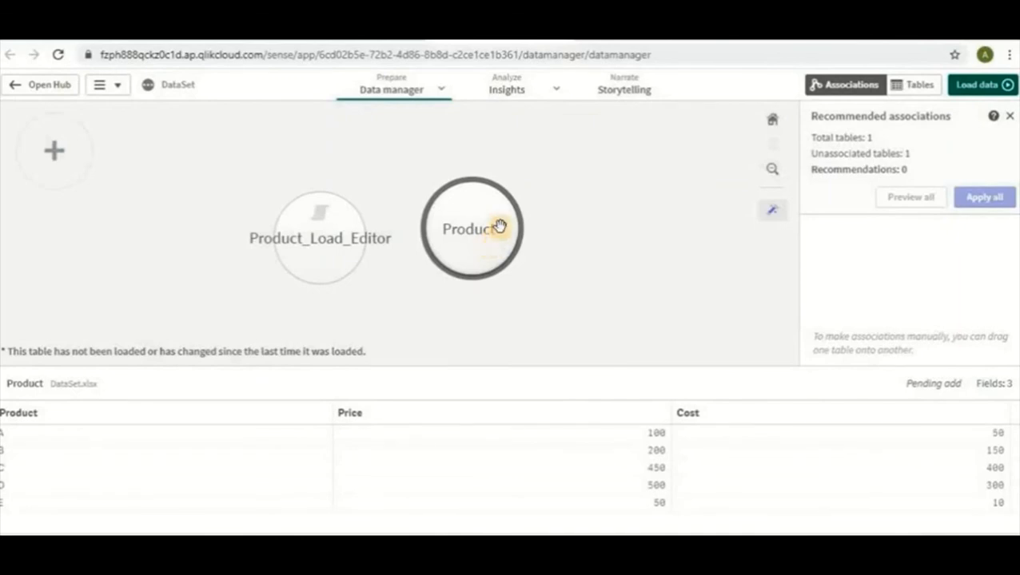
Load the added Product table into the app and go to a new sheet.
left_click(499, 227)
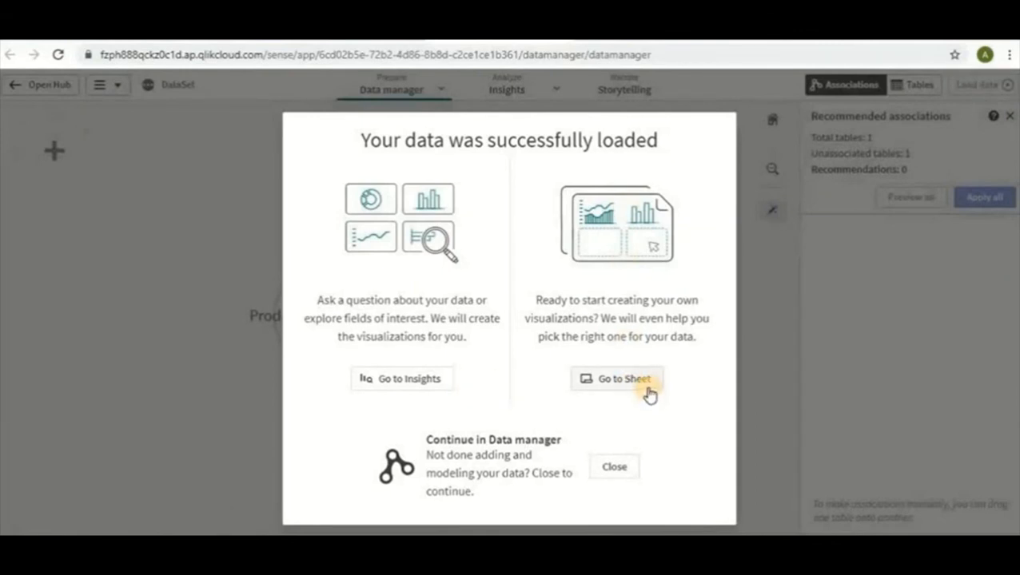
left_click(648, 391)
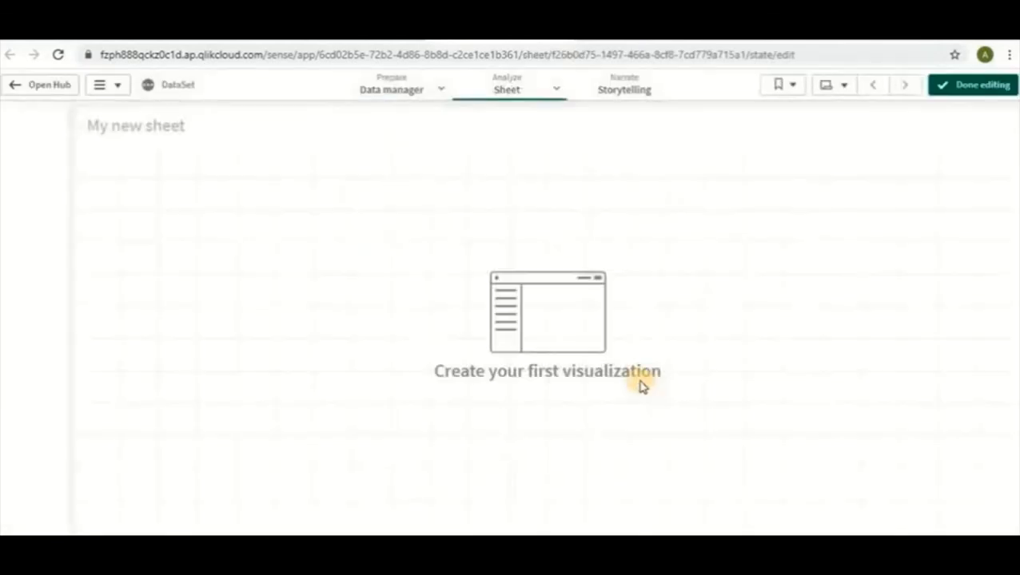